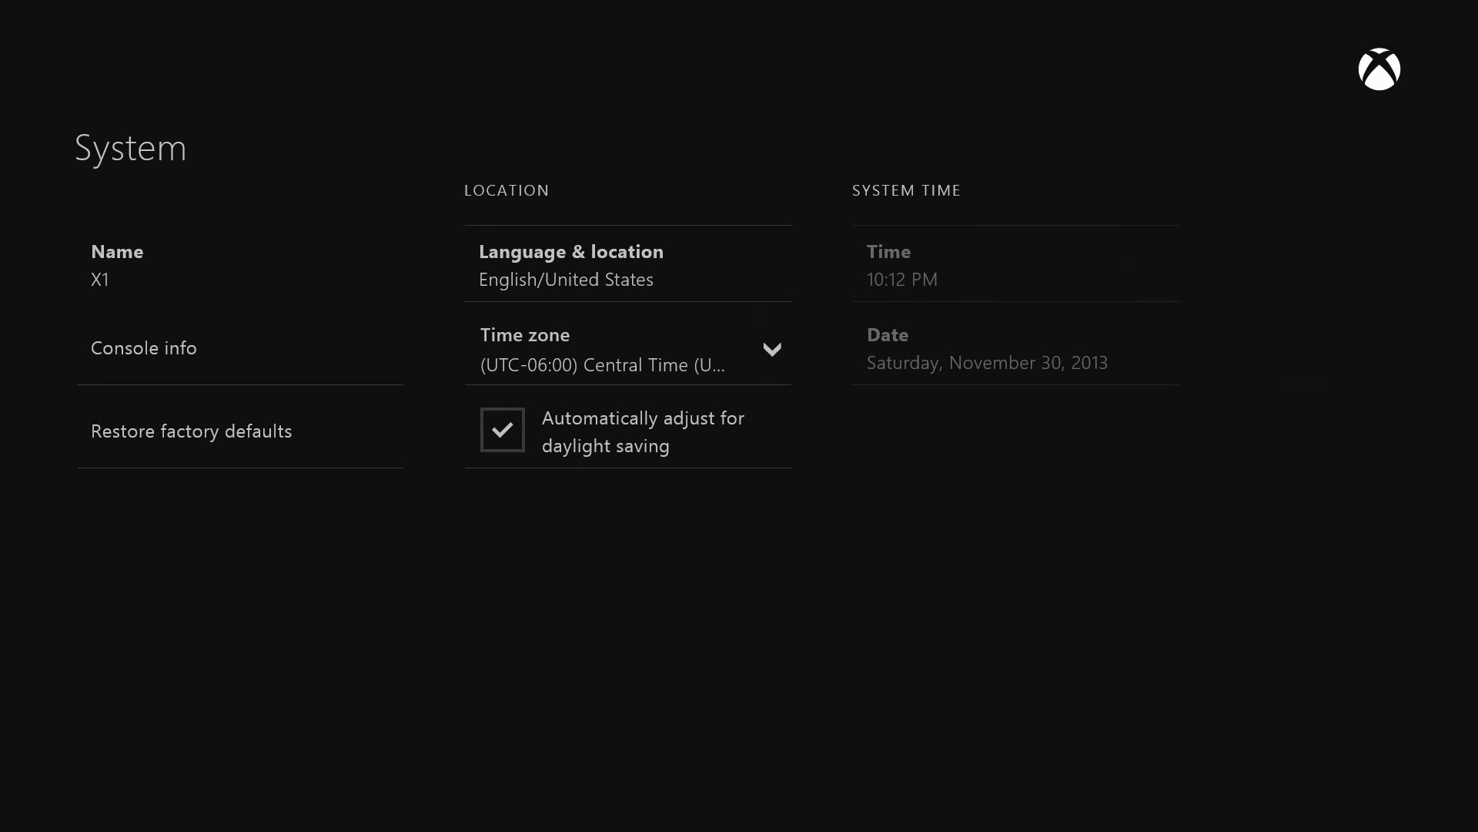
# Leave the System page and return to the main Settings menu
pyautogui.press('Escape')
# Navigate through the Settings categories back to the System tile
pyautogui.press('Right')
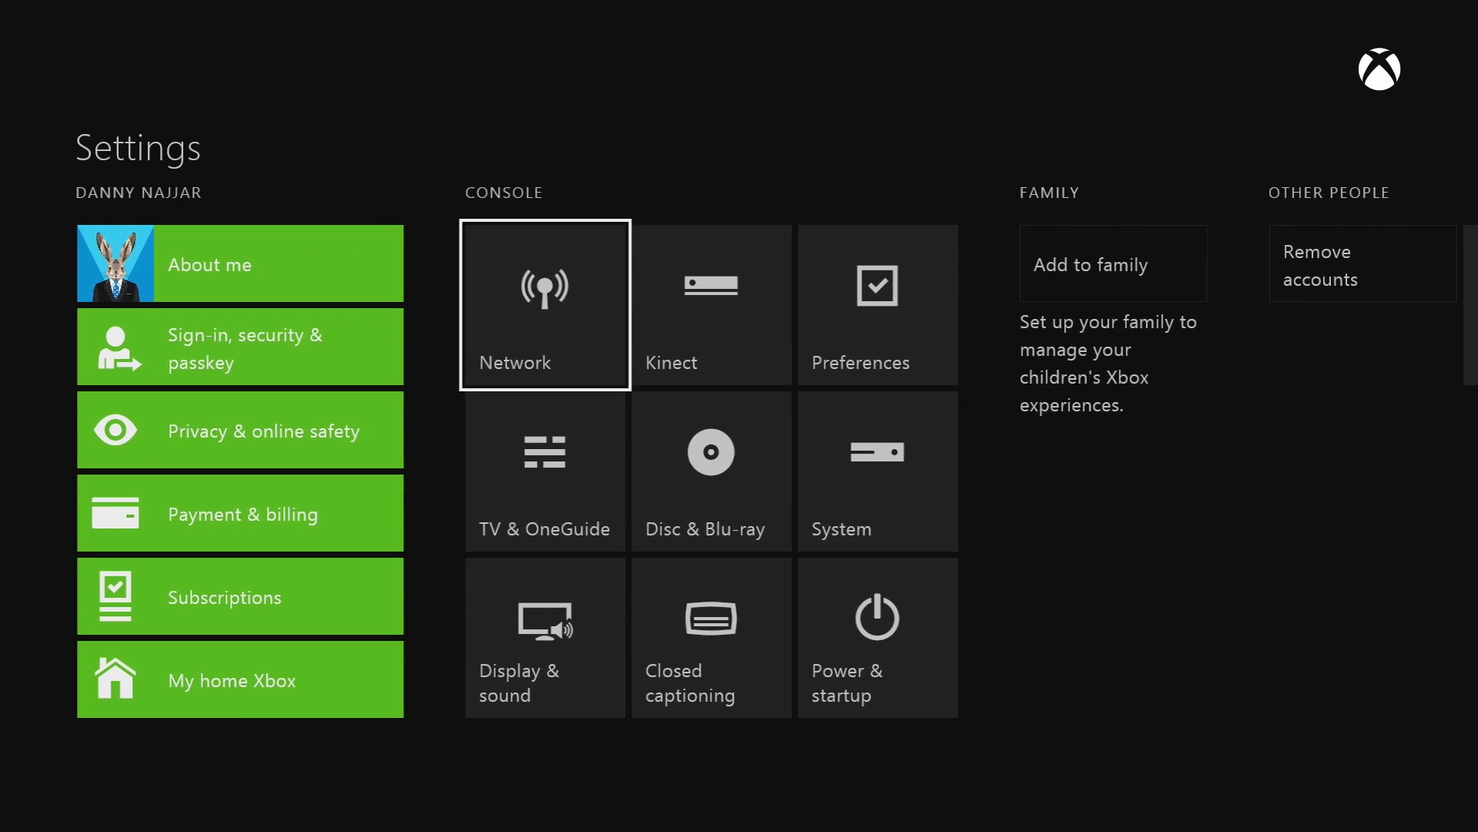
pyautogui.press('Right')
pyautogui.press('Down')
pyautogui.press('Down')
pyautogui.press('Left')
pyautogui.press('Up')
pyautogui.press('Right')
pyautogui.press('Right')
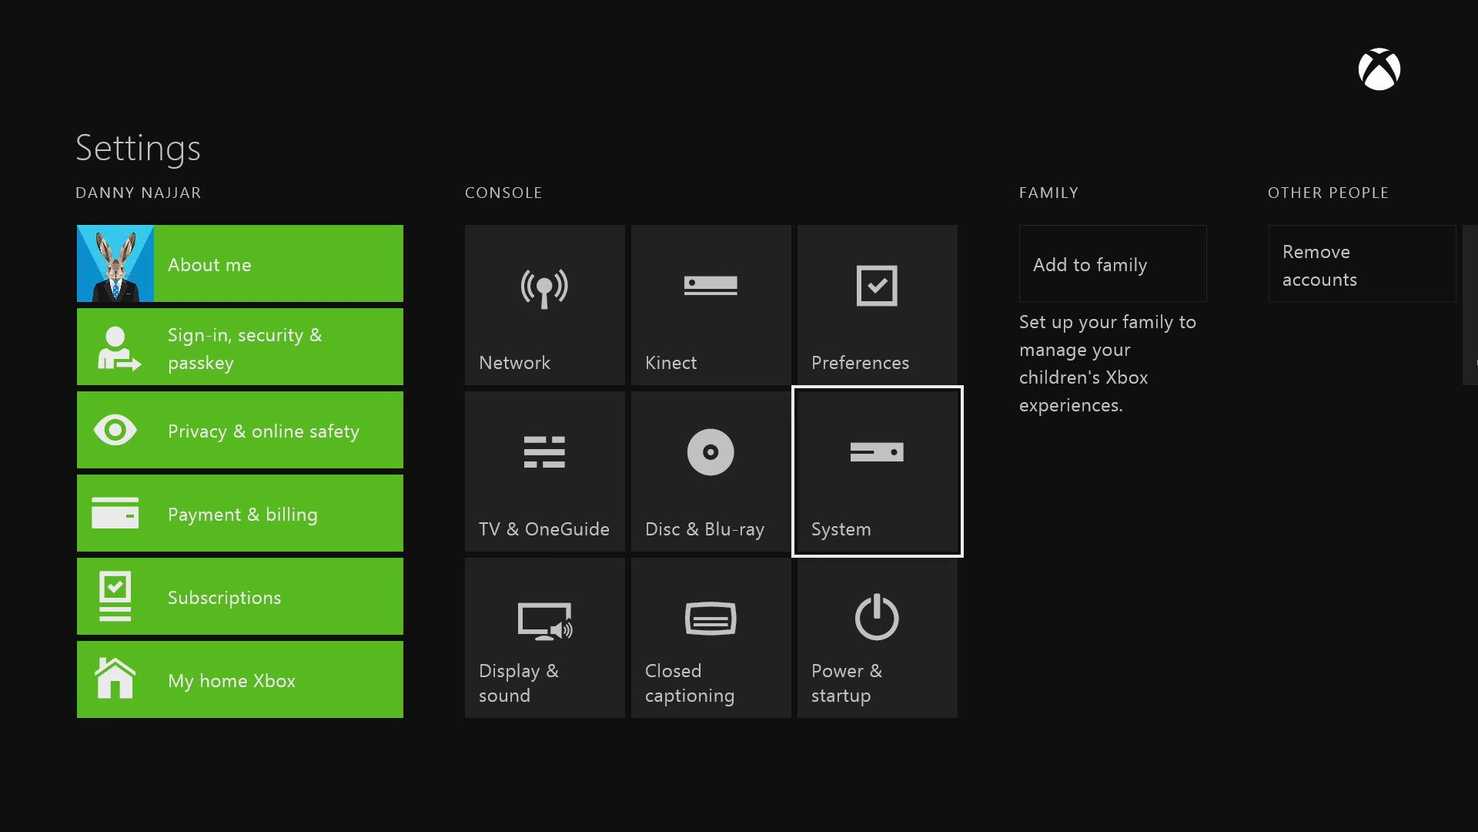
# Open System, unlock the hidden Developer settings entry and move onto it
pyautogui.press('Return')
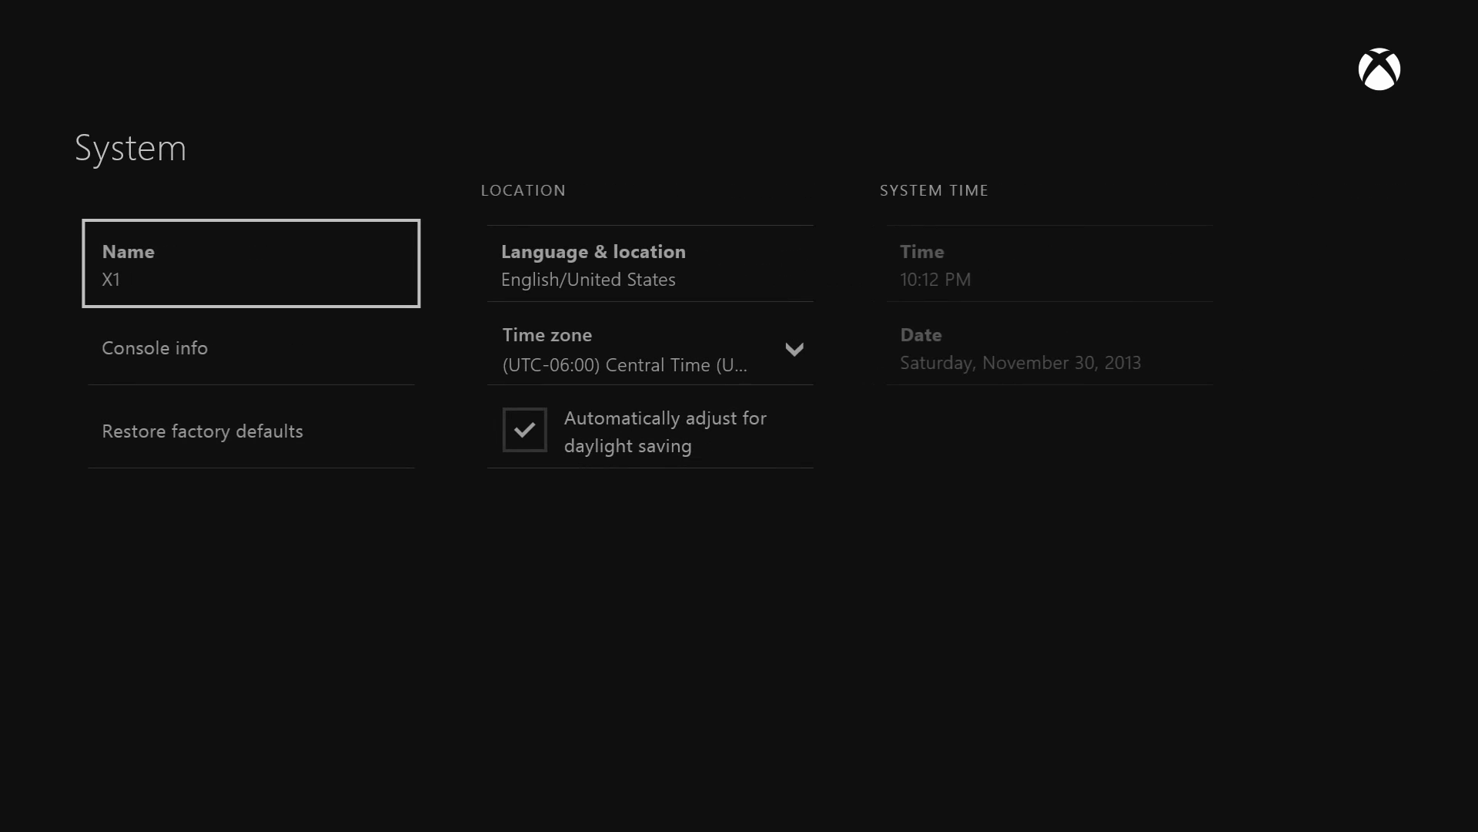
pyautogui.press('Right')
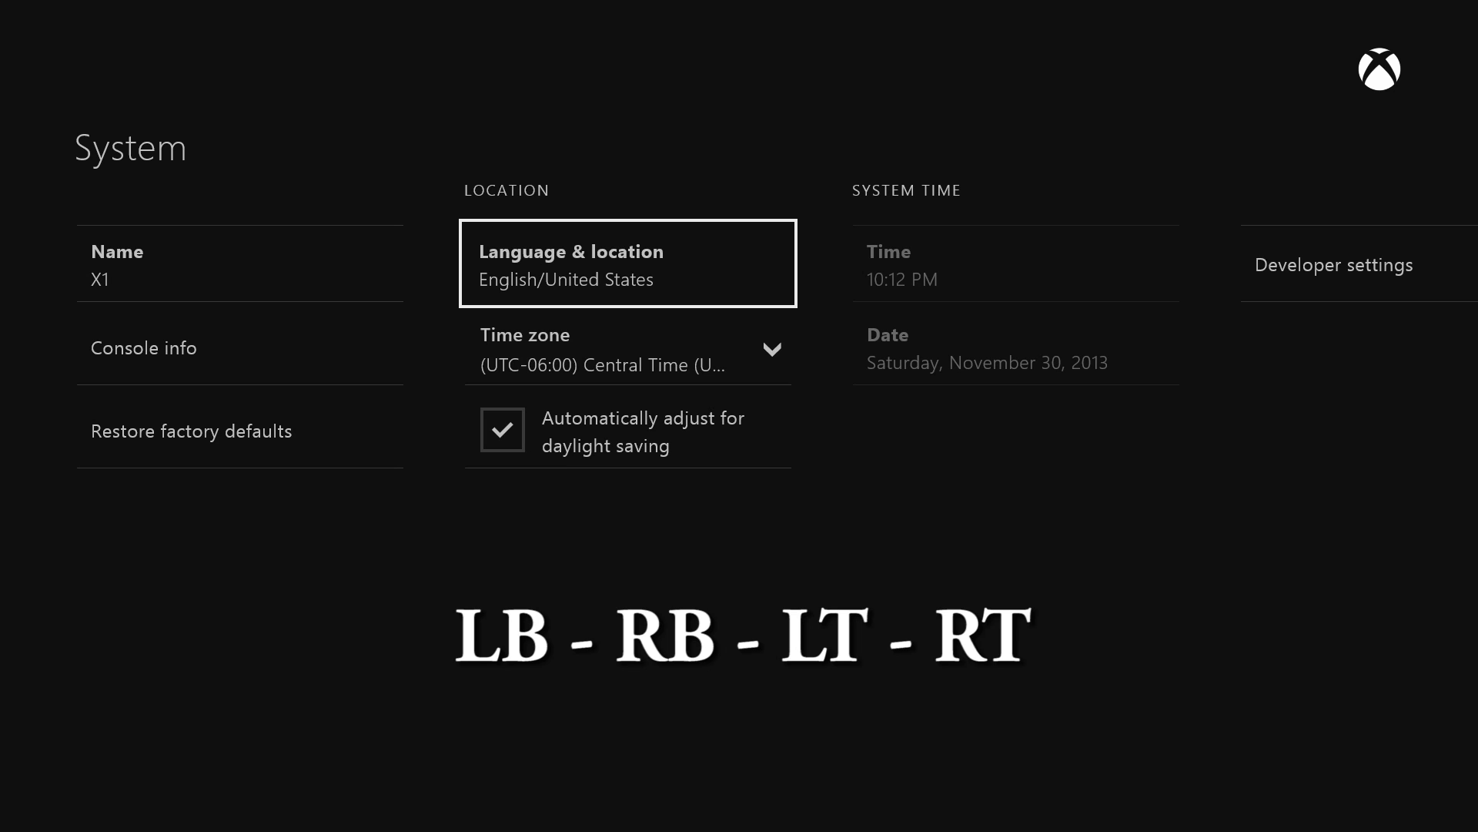
pyautogui.press('Right')
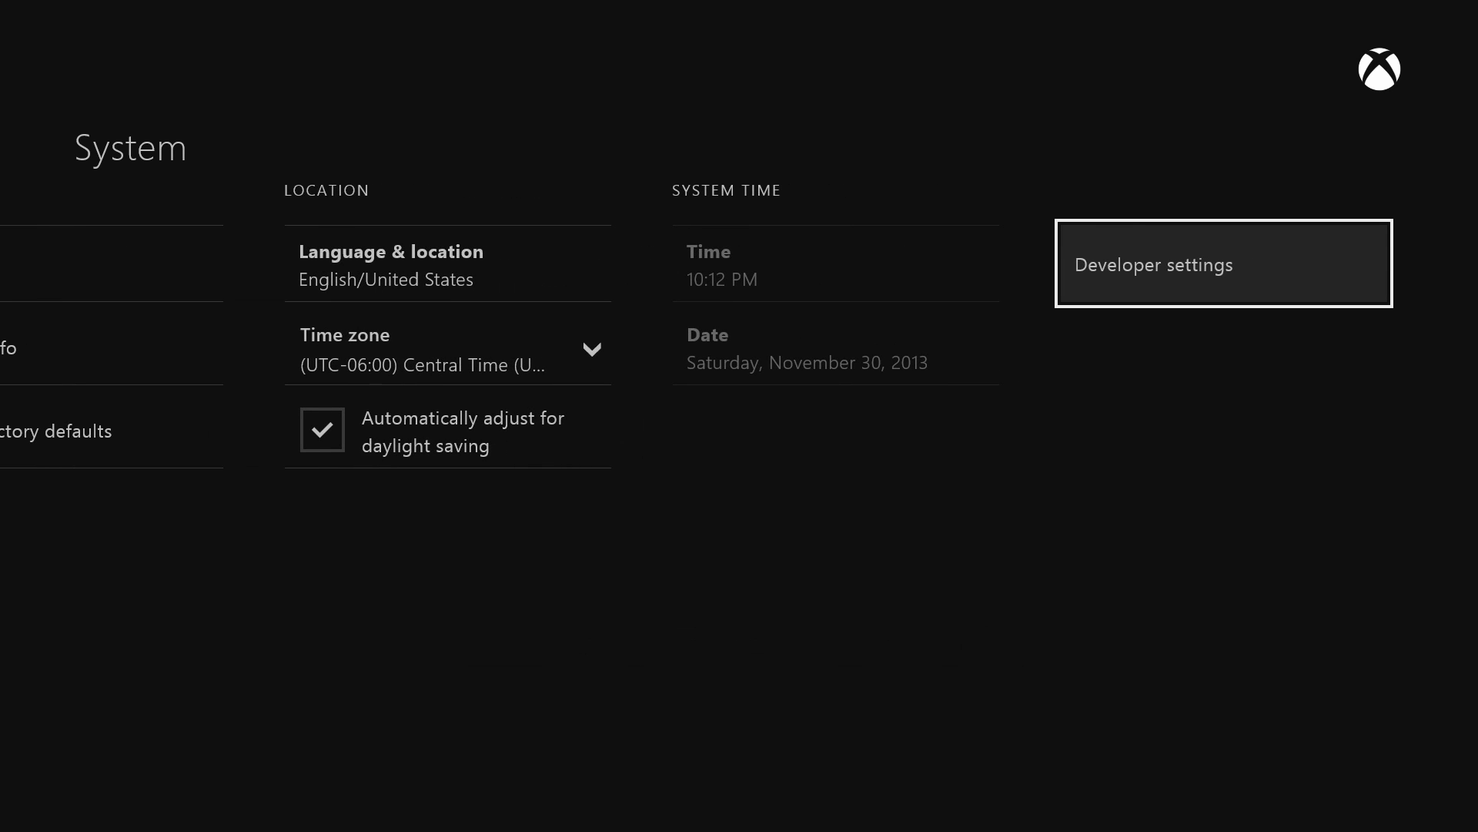
# Open Developer settings and browse Enable devkit, Sandbox ID and Reset Home Console, changing nothing
pyautogui.press('Return')
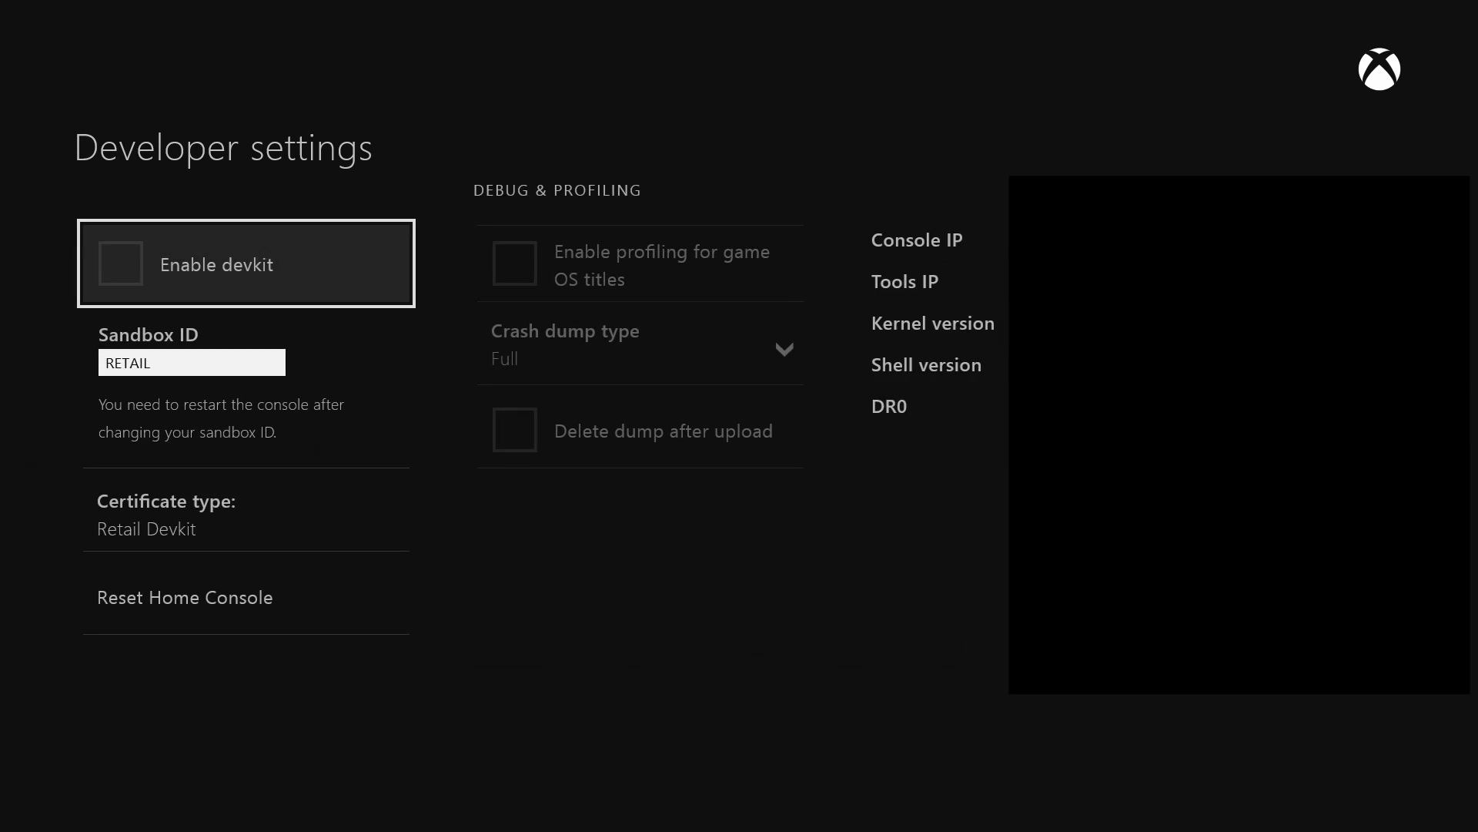
pyautogui.press('Down')
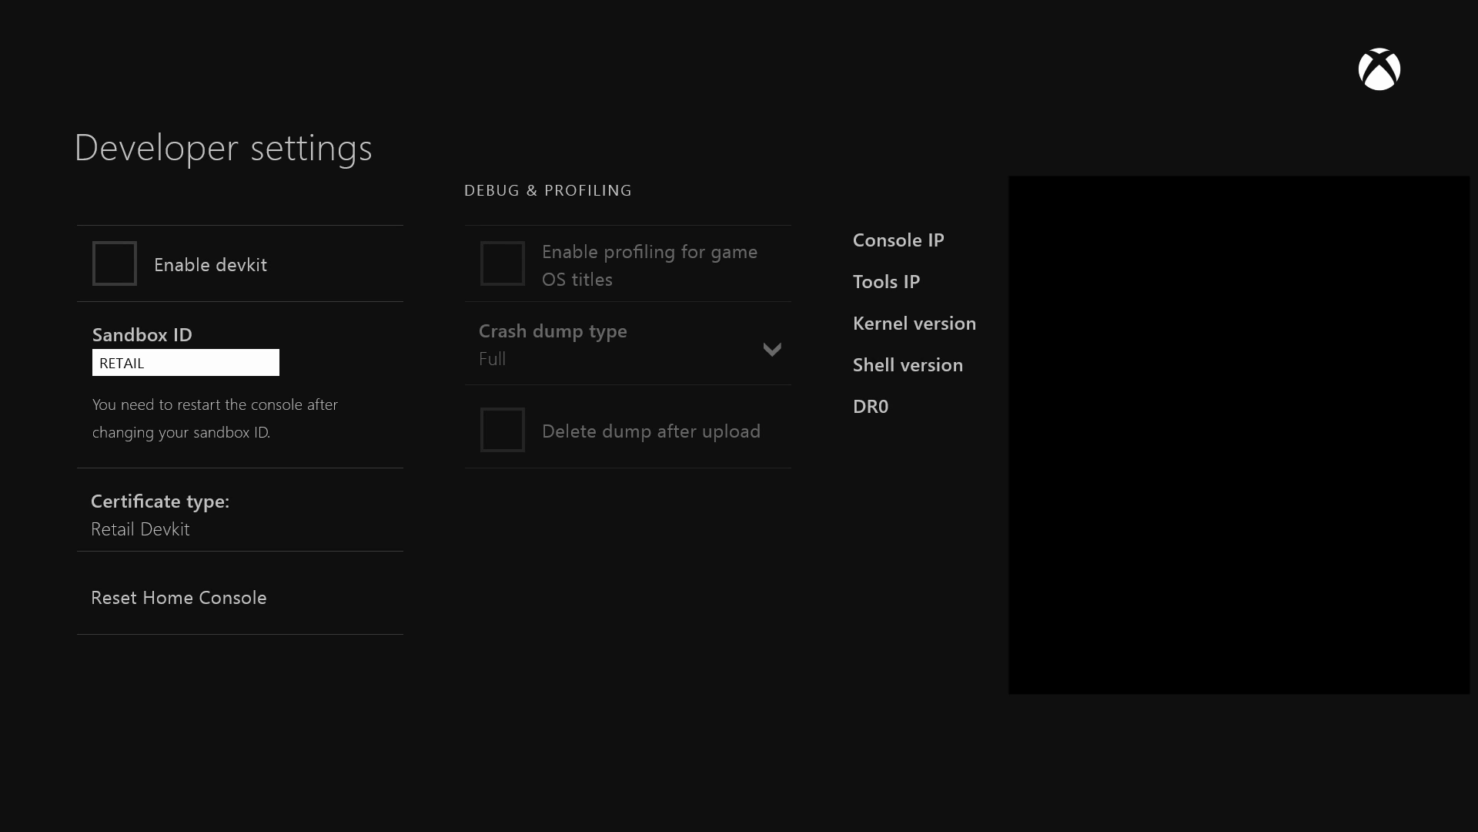
pyautogui.press('Down')
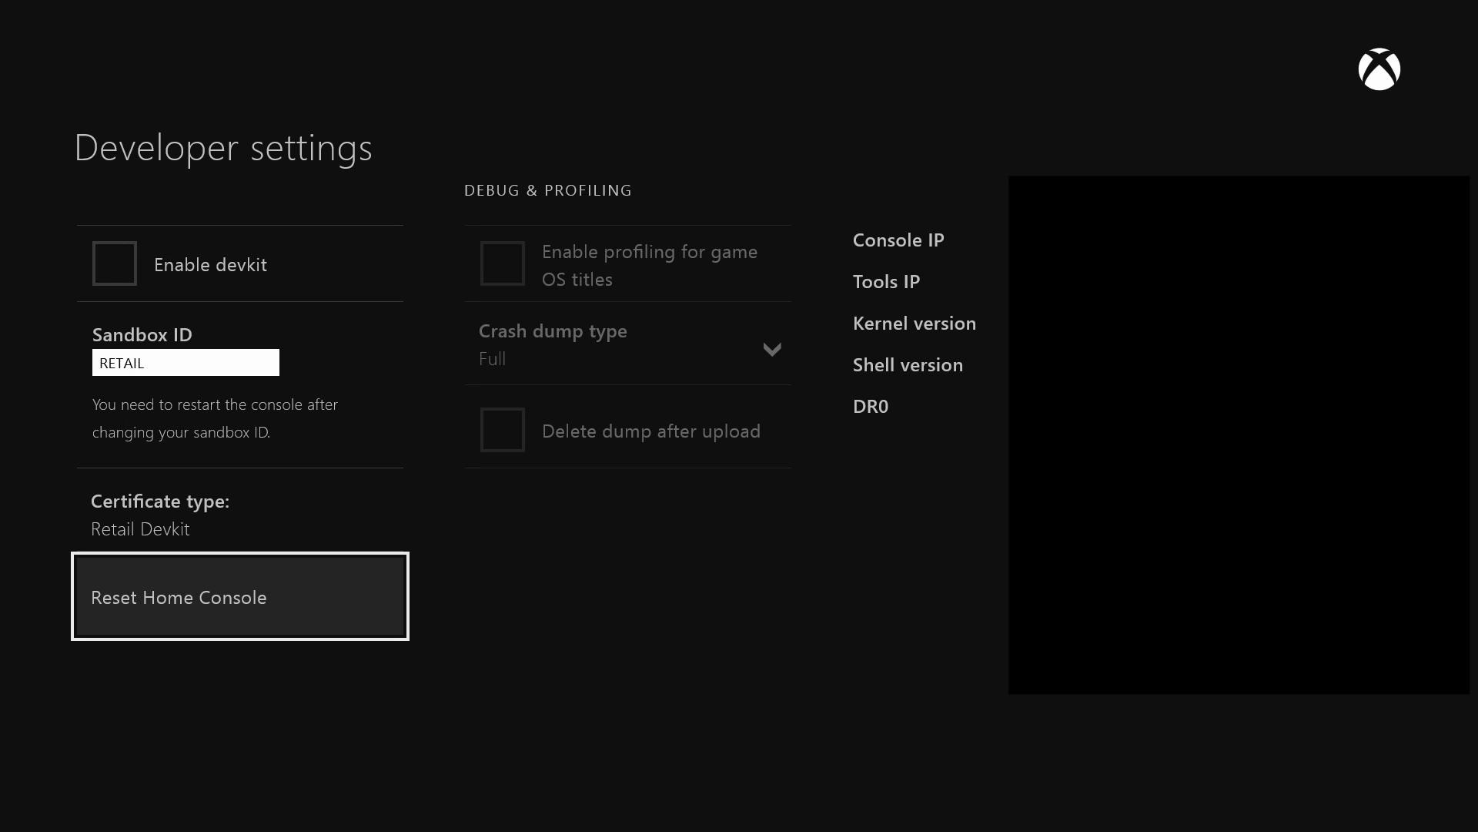
pyautogui.press('Down')
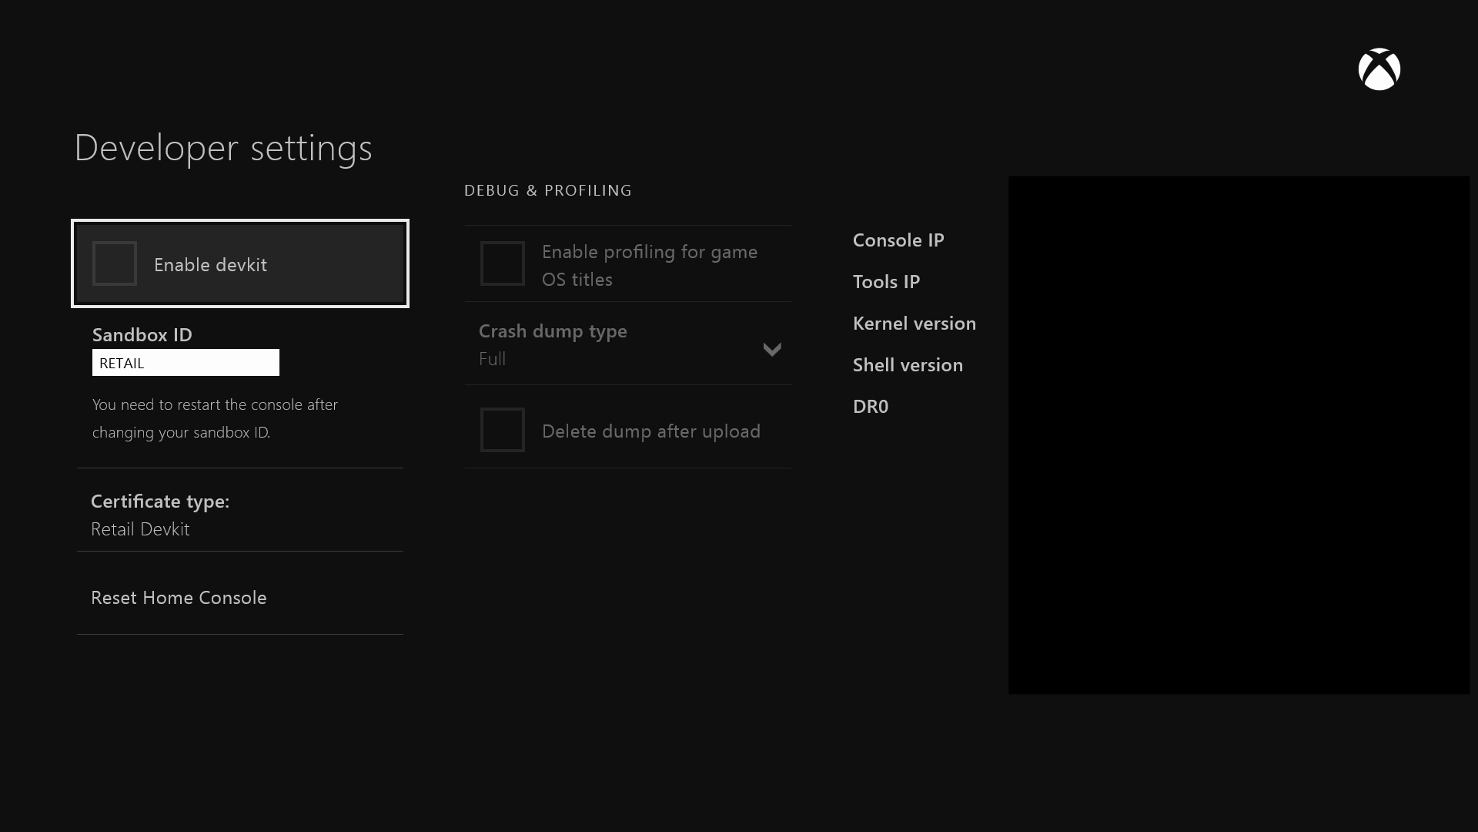
pyautogui.press('Up')
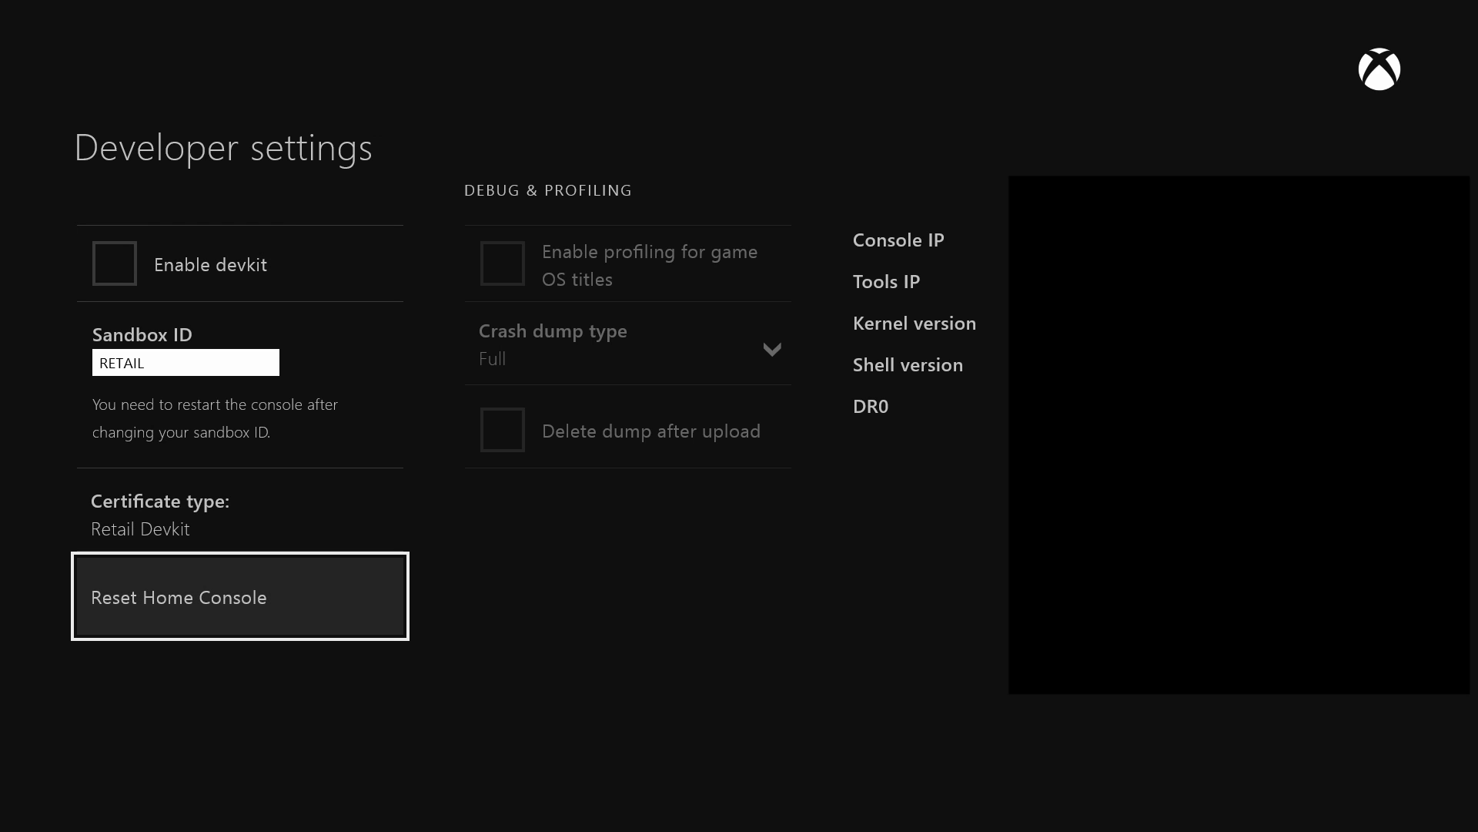
pyautogui.press('Down')
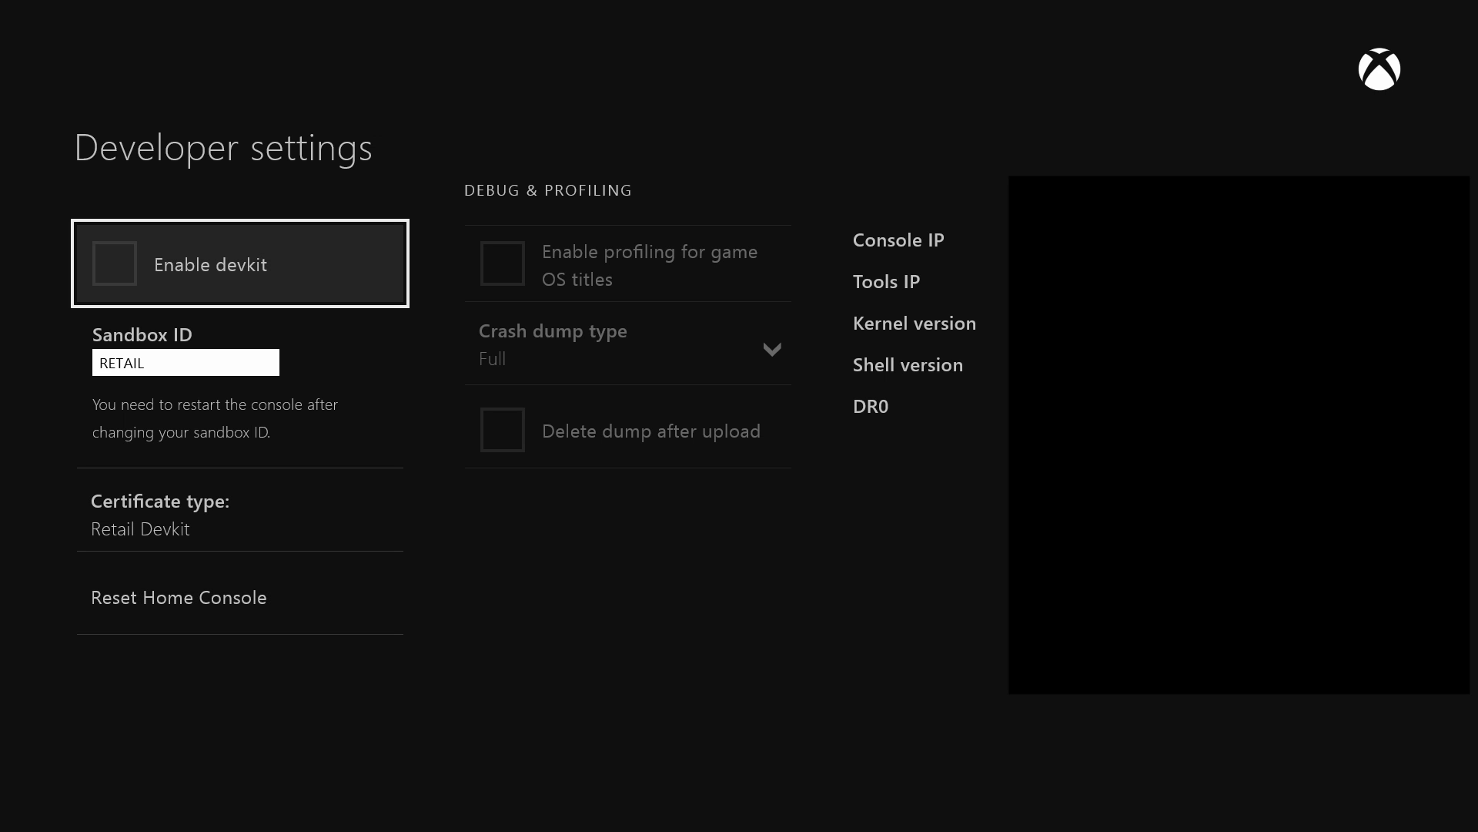